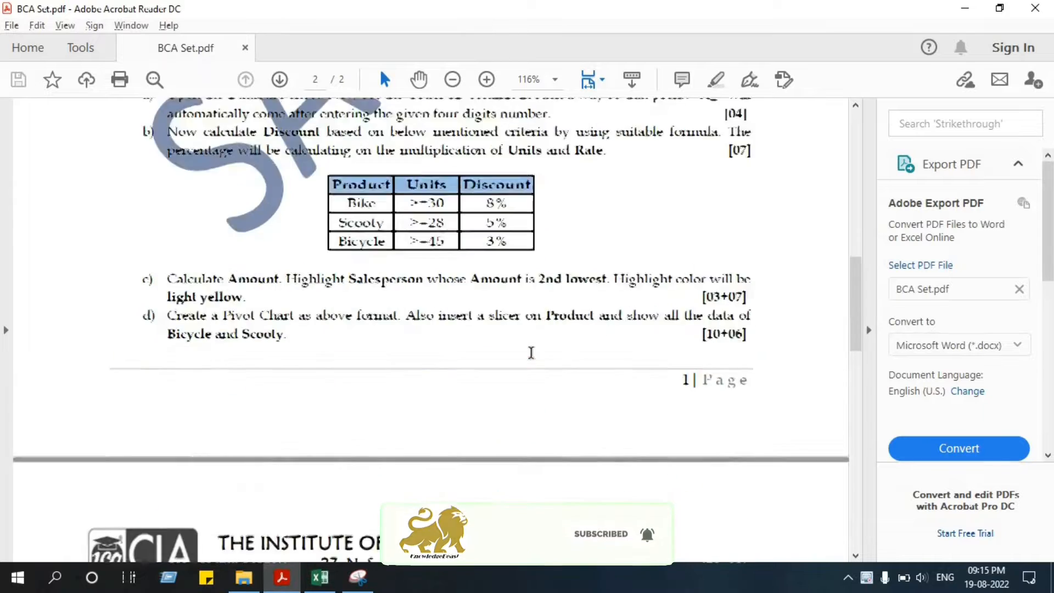
Read the 2nd-lowest Amount highlighting task in the PDF, switch to the Excel workbook, and examine the Amount formulas and Salesperson column
scroll(530, 354, up, 5)
scroll(515, 351, up, 3)
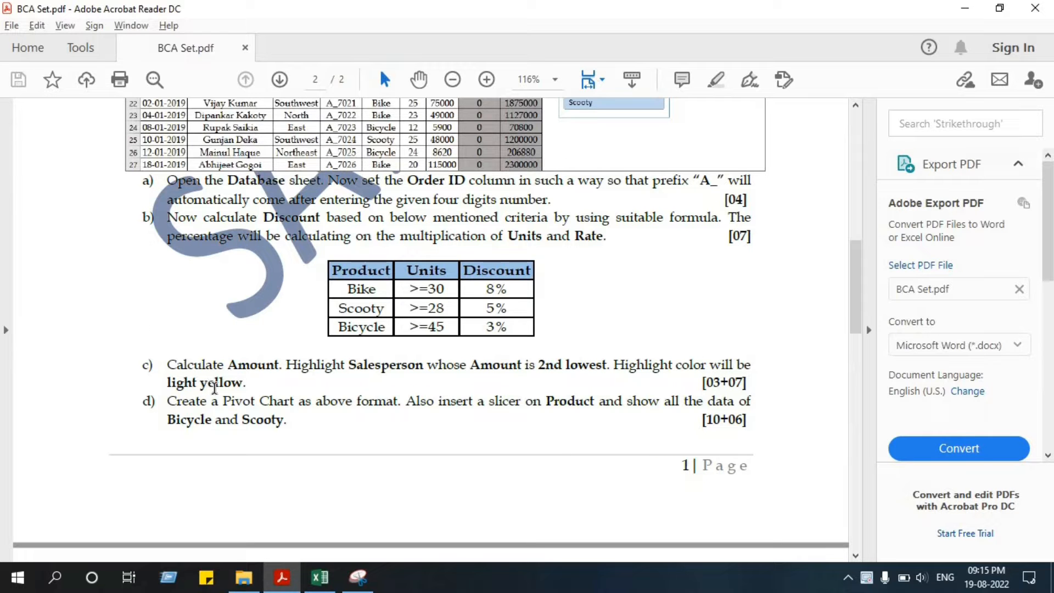
key(alt+Tab)
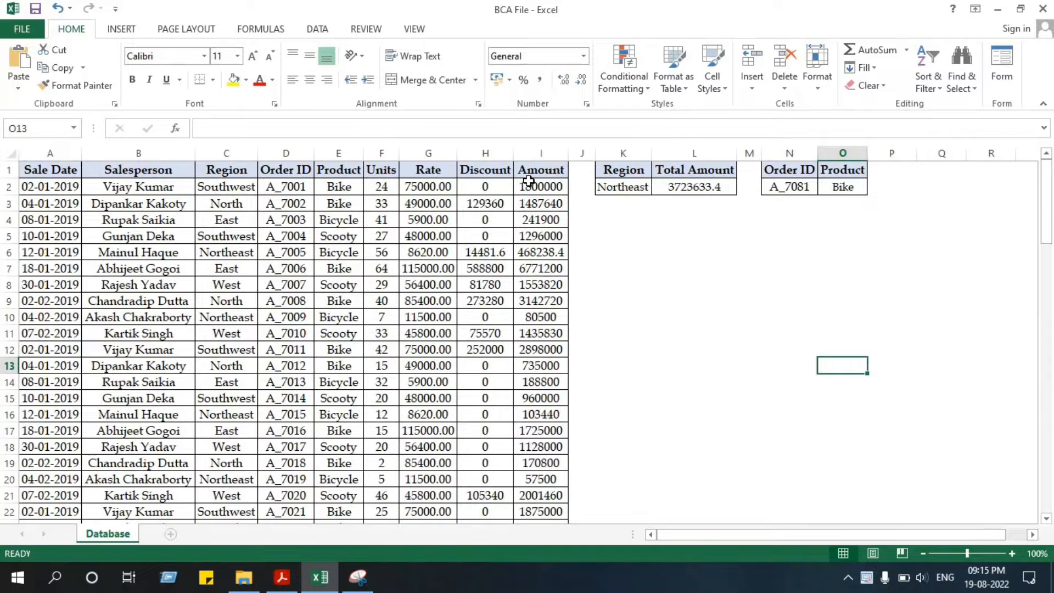
click(528, 181)
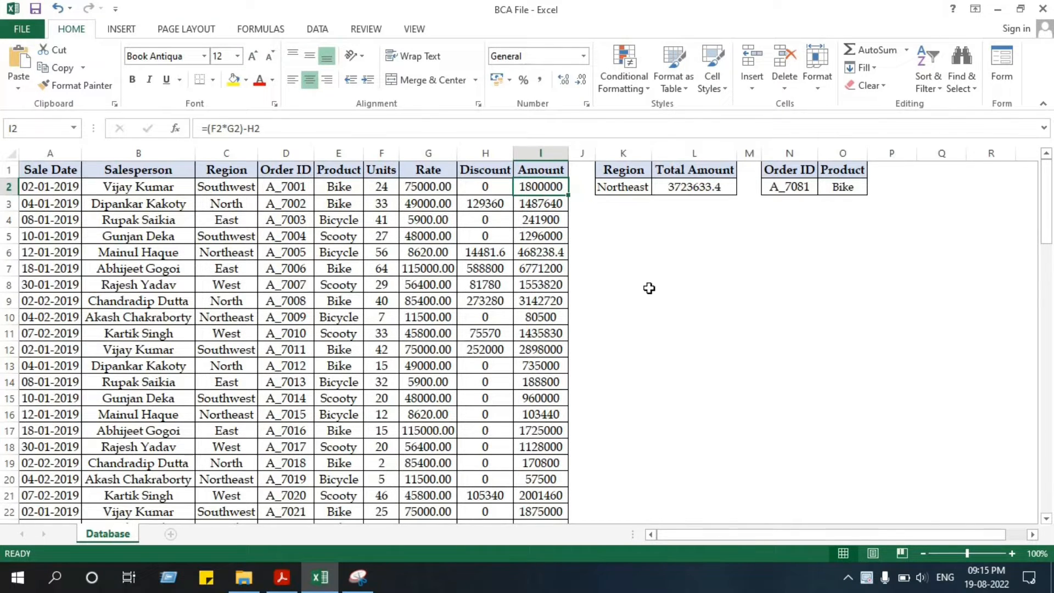
click(538, 237)
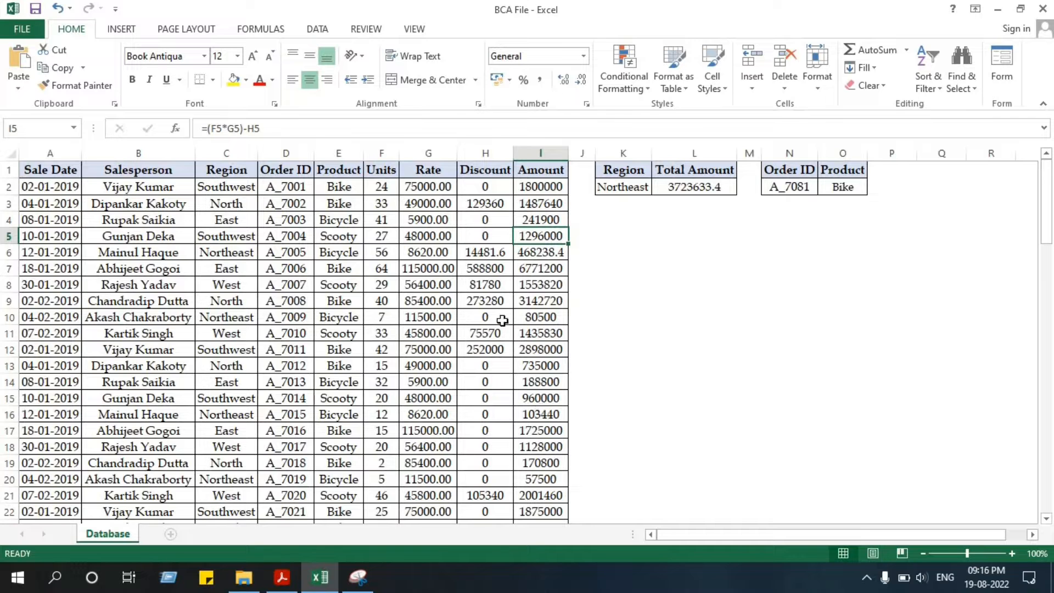
click(236, 587)
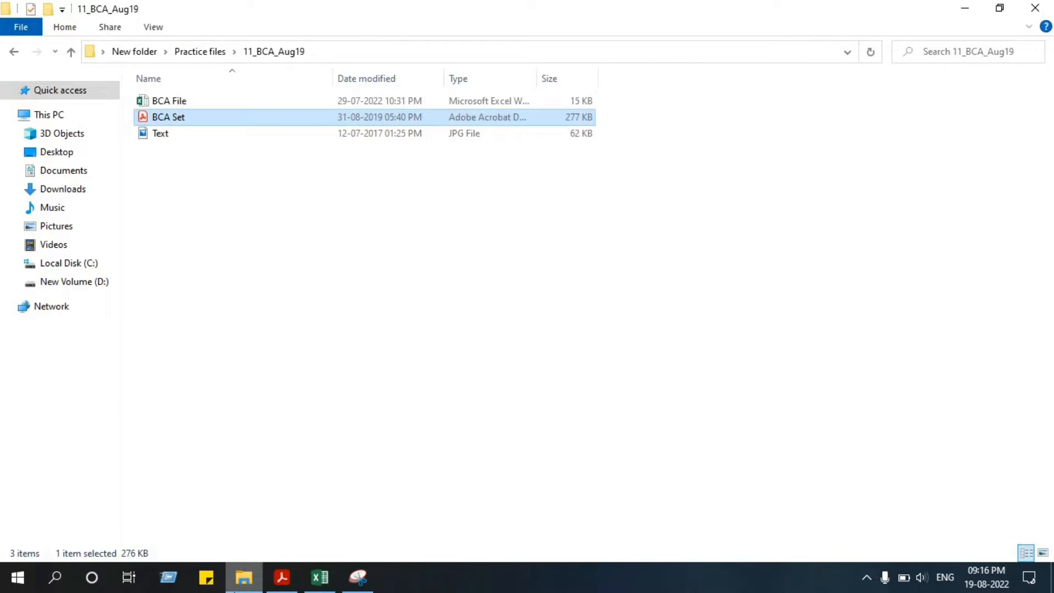
click(319, 576)
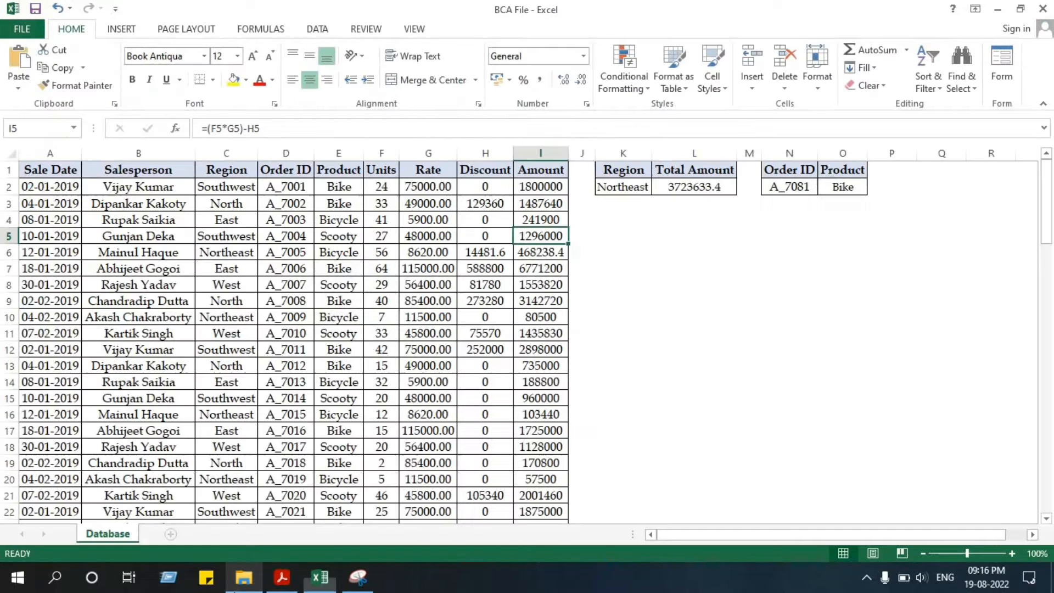
click(167, 270)
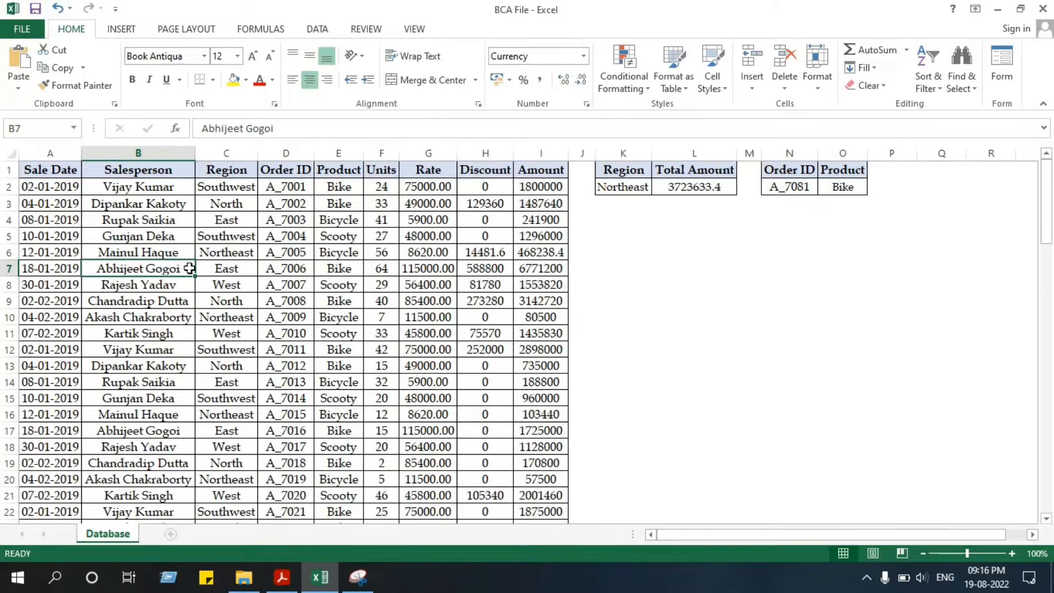
click(554, 258)
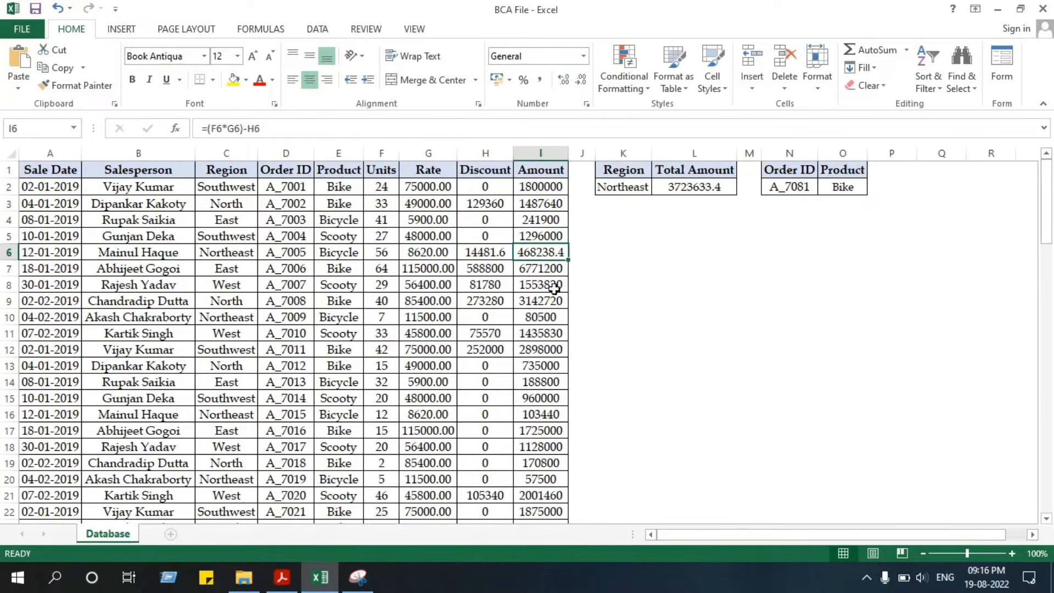
click(556, 413)
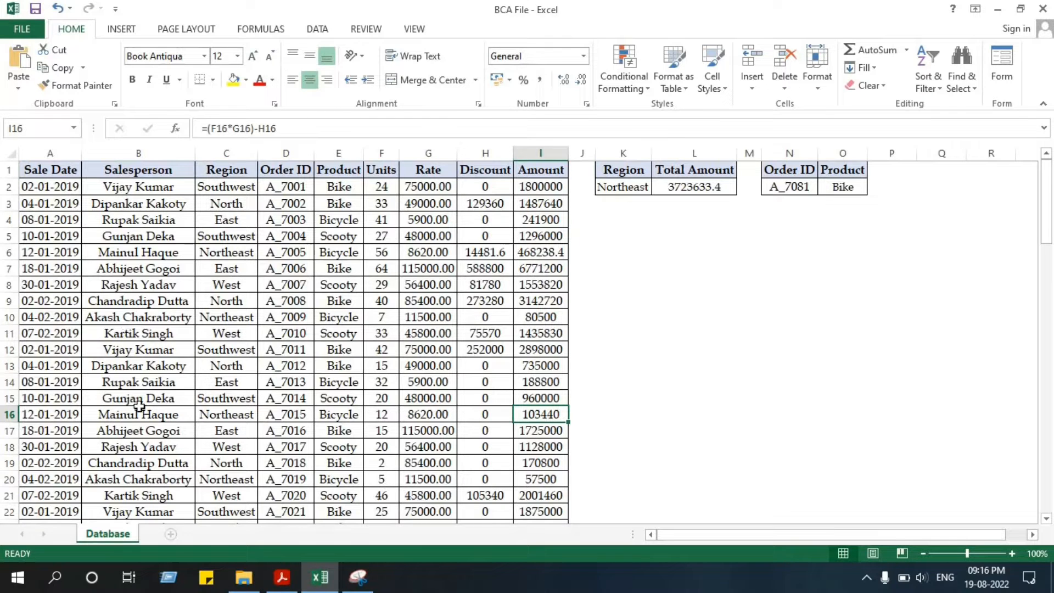
Enter =SMALL(I2:I91,2) in cell K14 to calculate the second-lowest Amount
click(635, 378)
text(=)
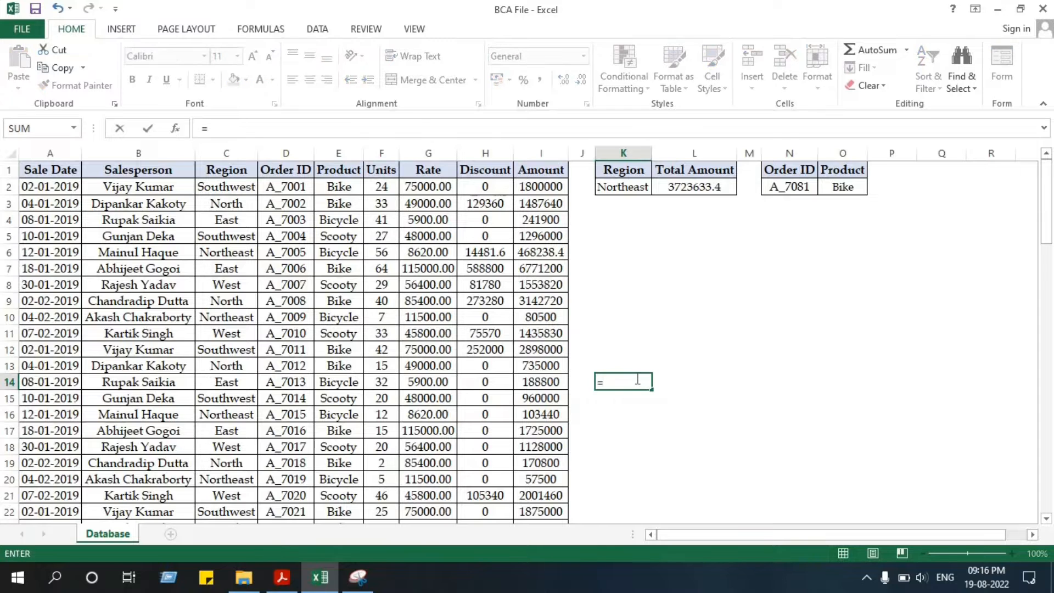
text(small)
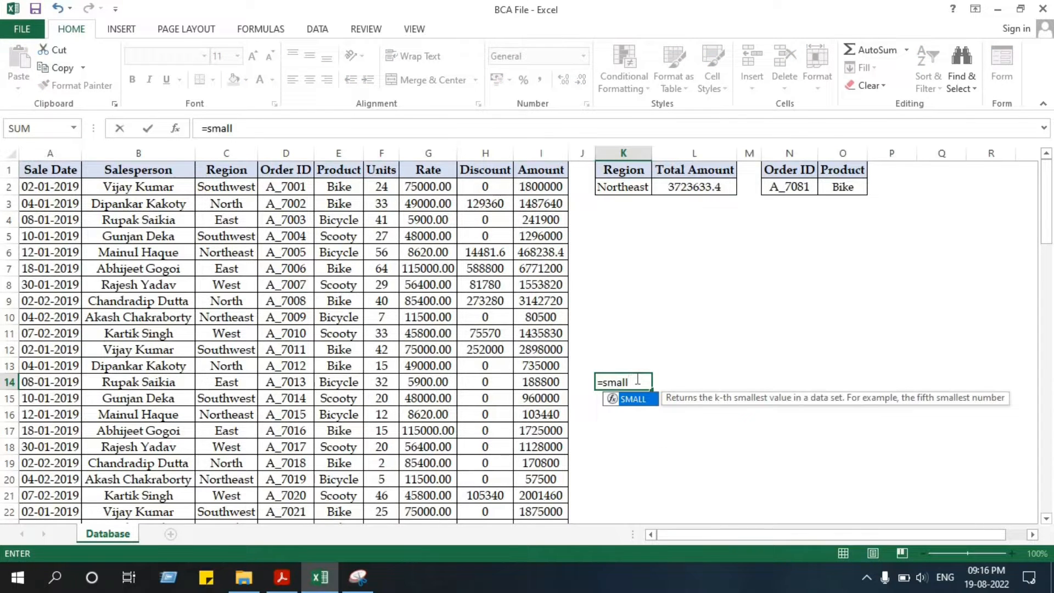
key(Tab)
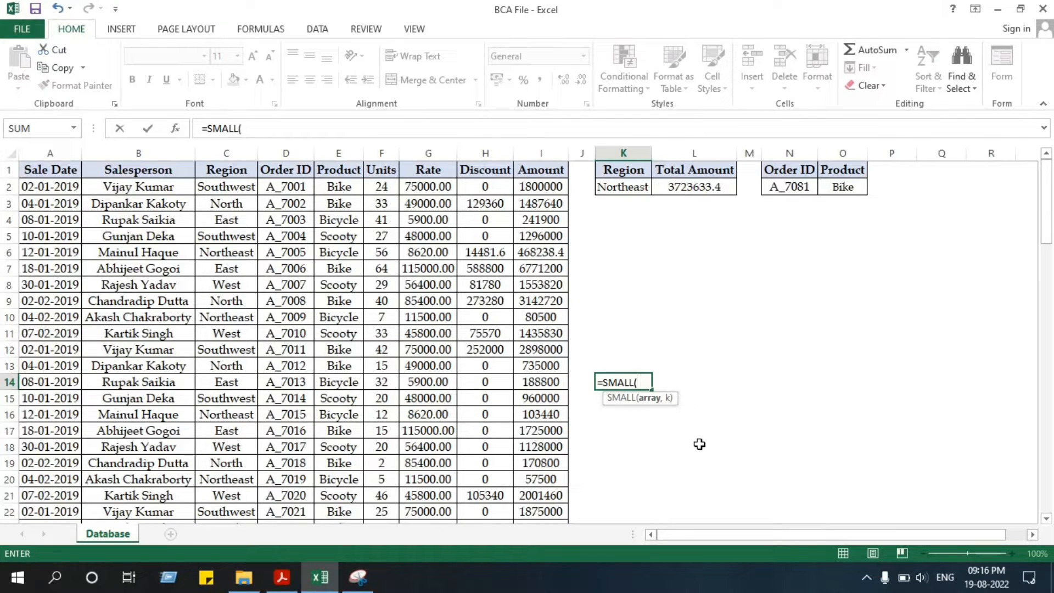
click(545, 191)
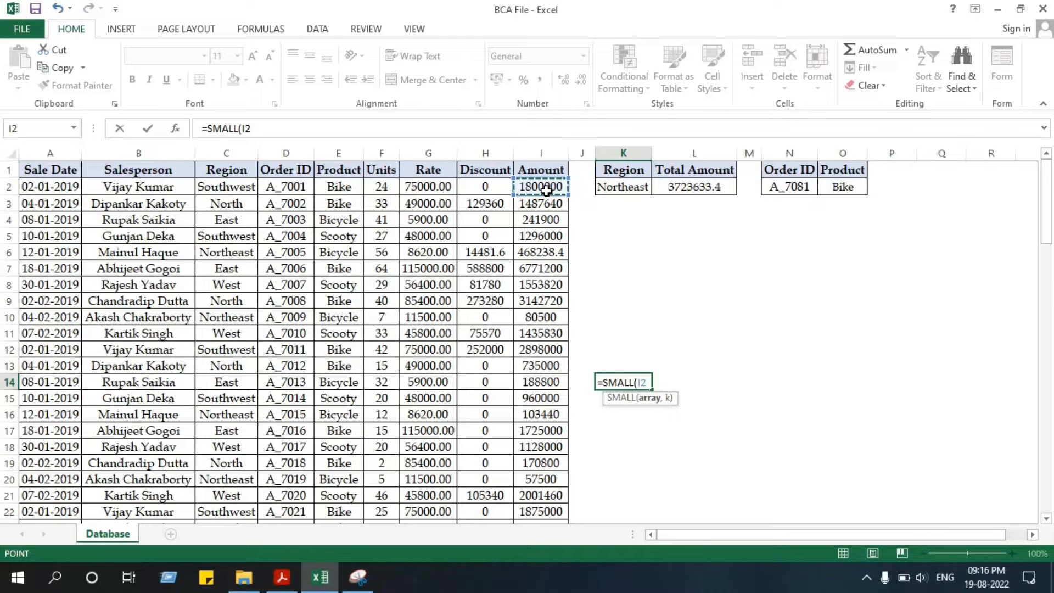
key(ctrl+shift+Down)
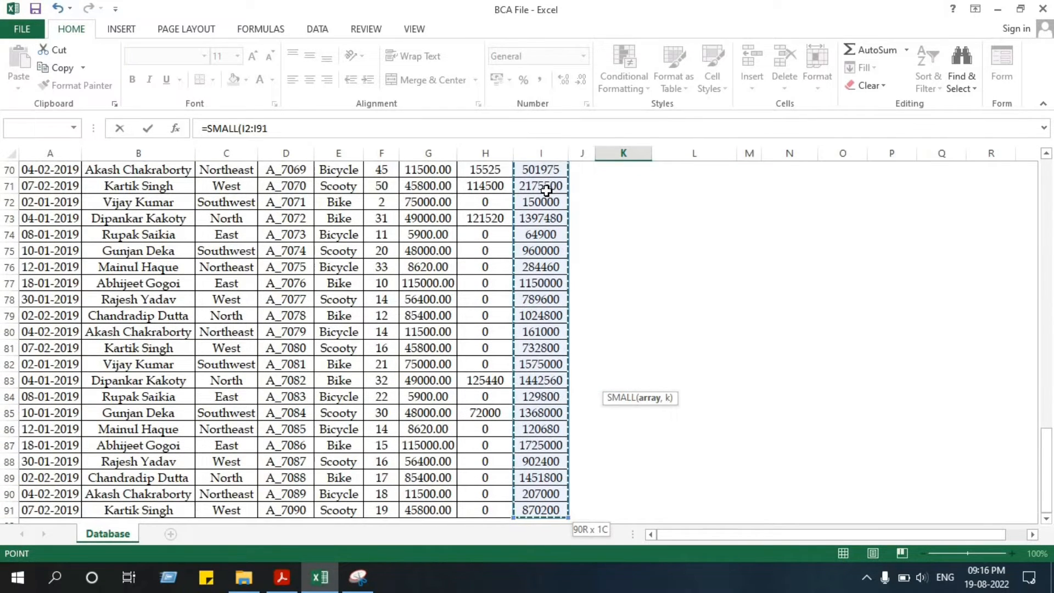
text(,)
scroll(546, 190, up, 20)
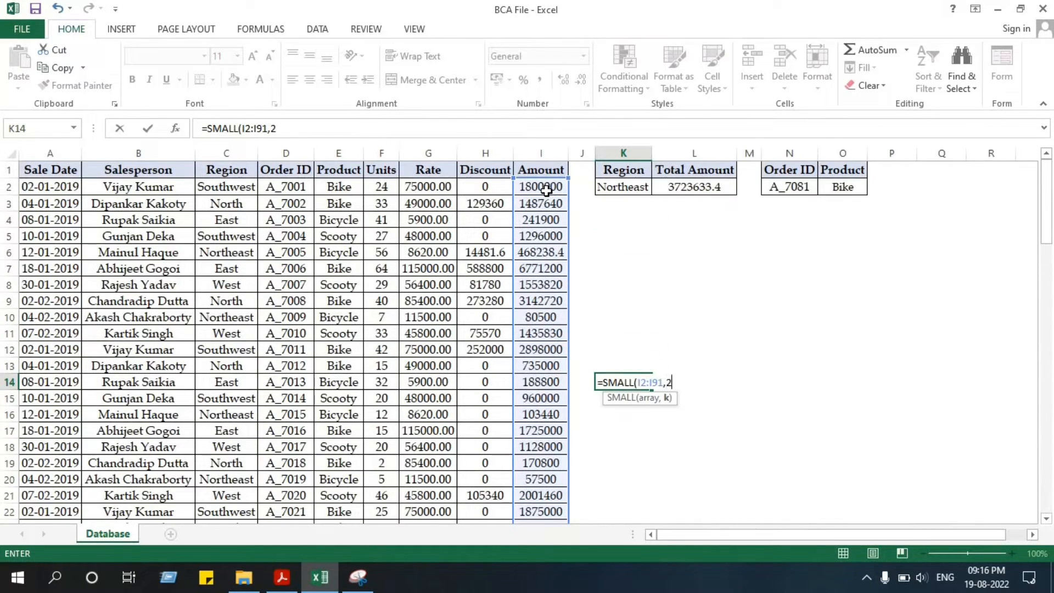
key(Return)
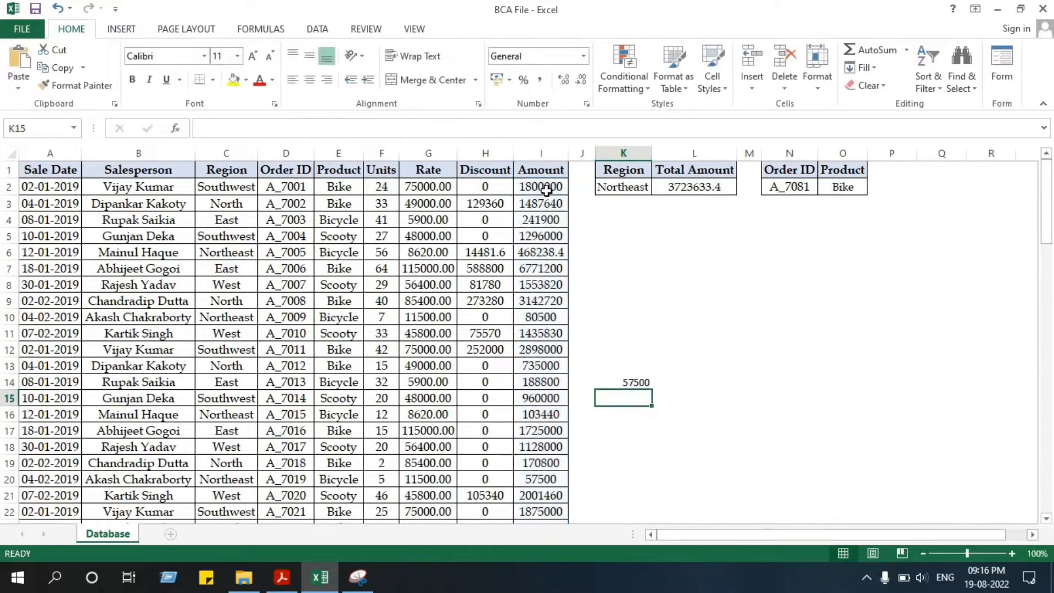
click(641, 383)
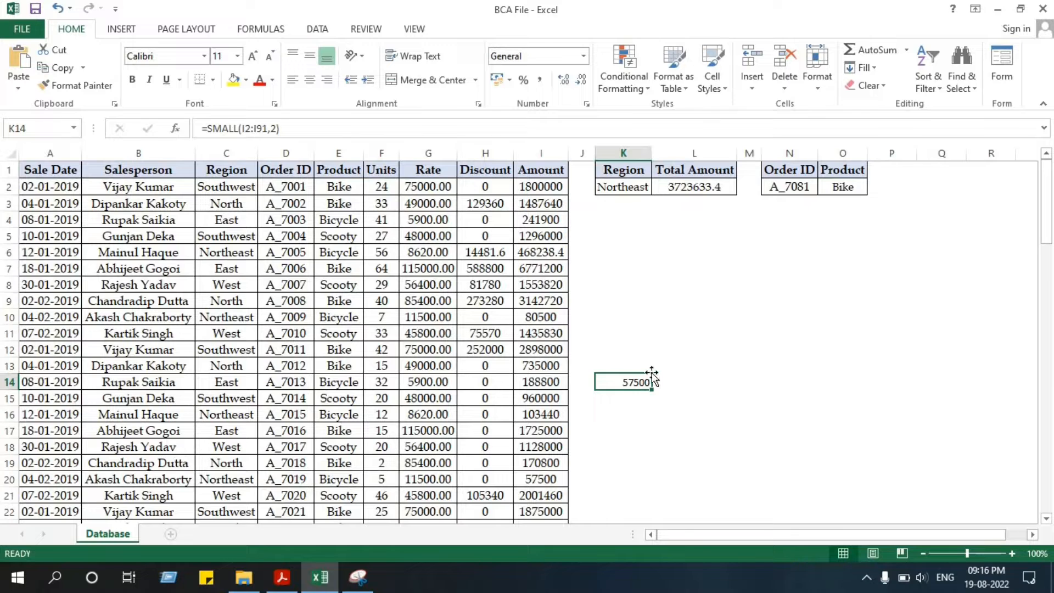
click(658, 347)
click(640, 377)
Select the Salesperson cells B2:B91 and create a new conditional formatting rule that uses a formula to determine which cells to format
click(174, 194)
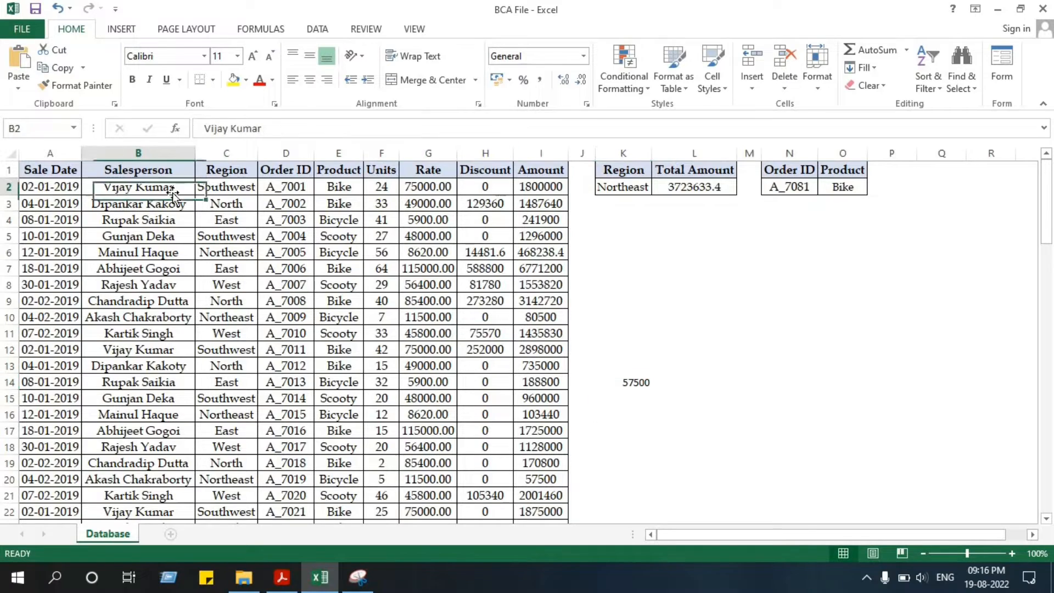
key(ctrl+shift+Down)
scroll(172, 192, up, 20)
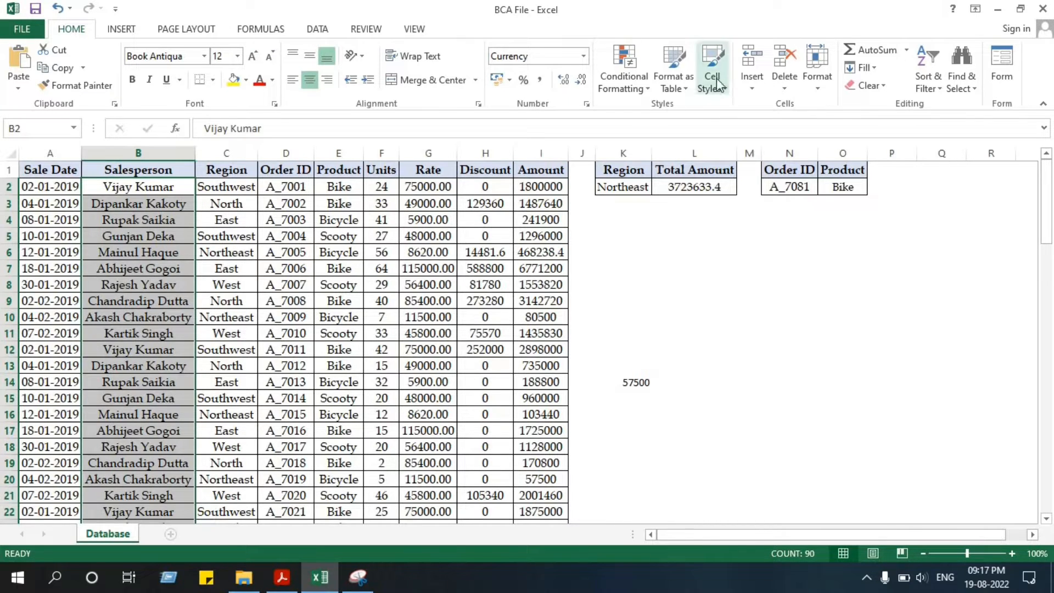
click(626, 83)
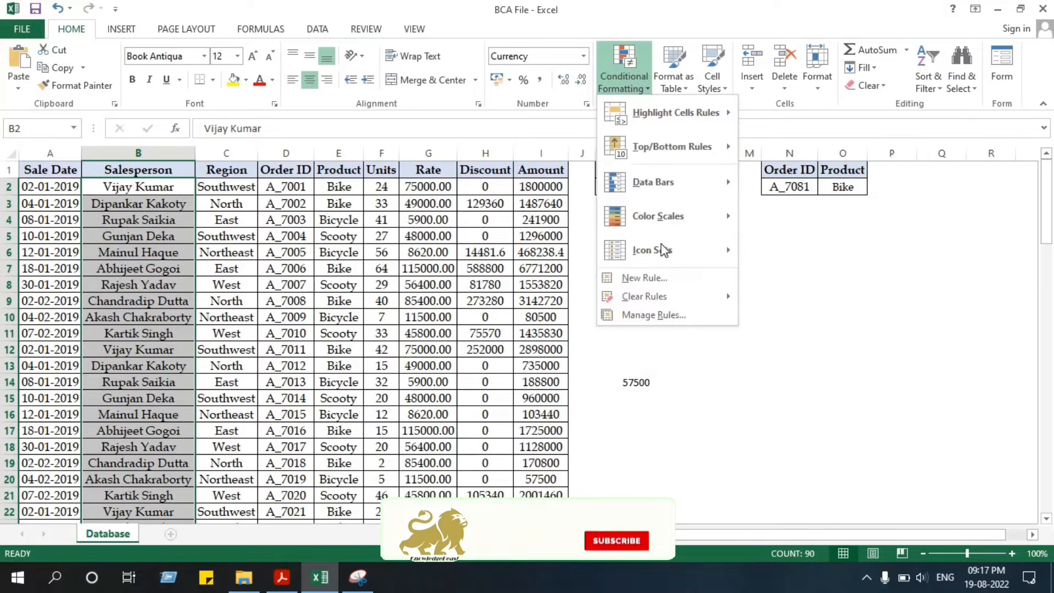
click(643, 277)
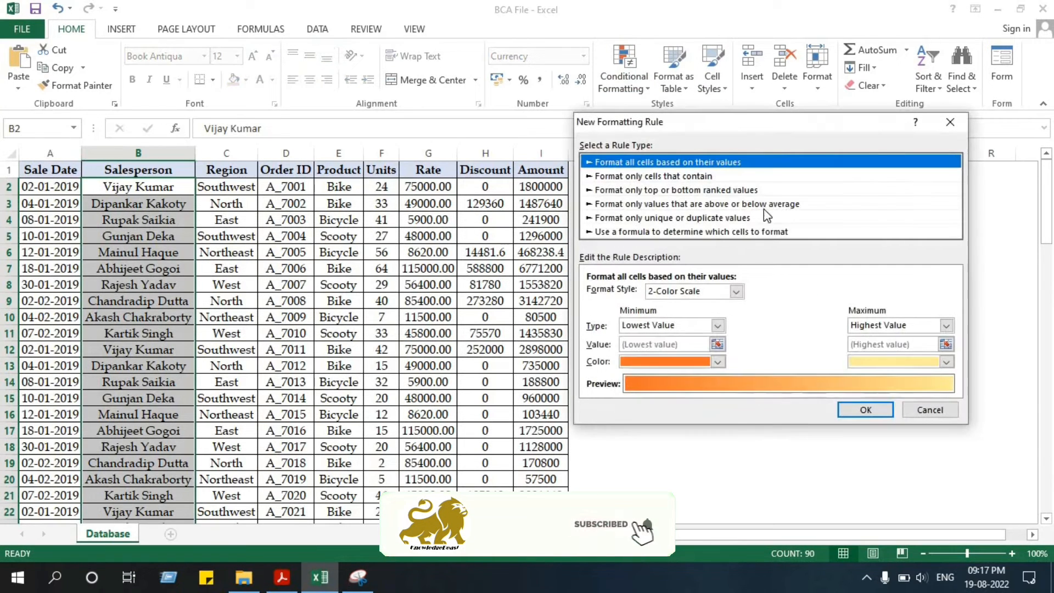
click(739, 231)
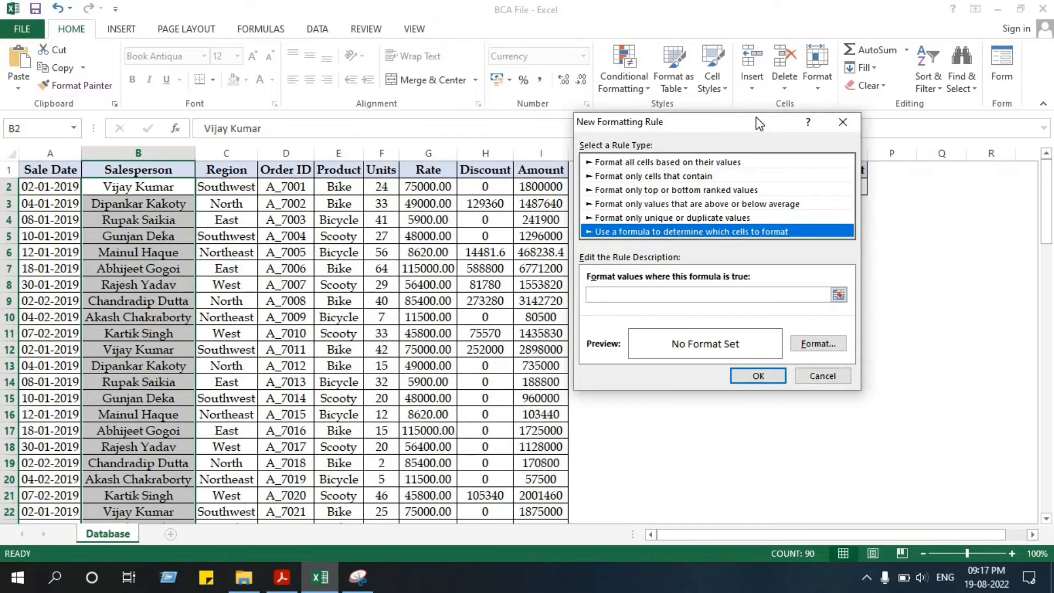
Begin the rule's formula with =I2=, using a relative reference to the first Amount cell
drag(756, 117, 873, 115)
click(727, 294)
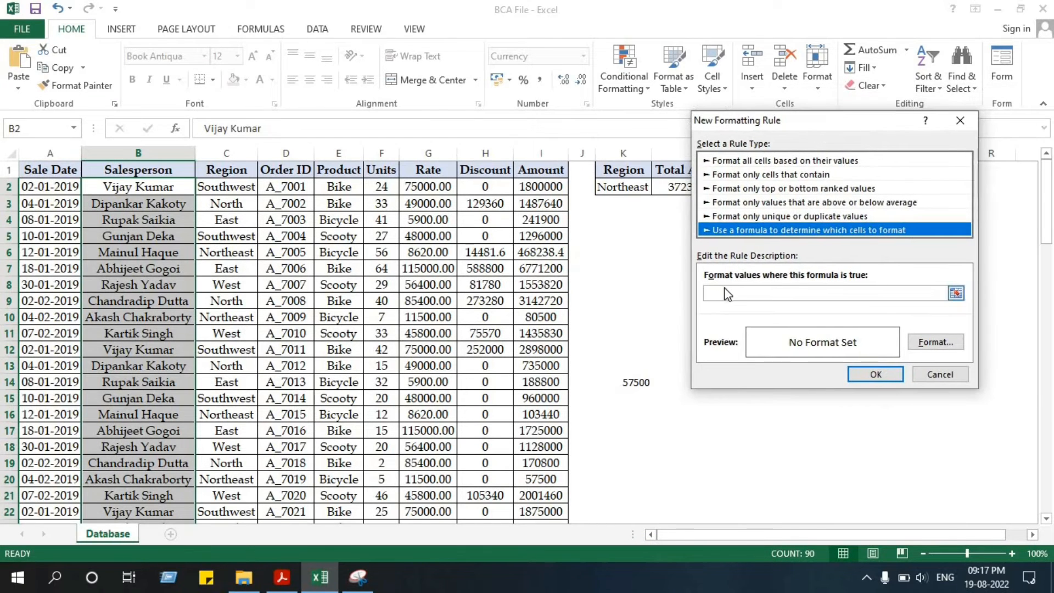
click(726, 291)
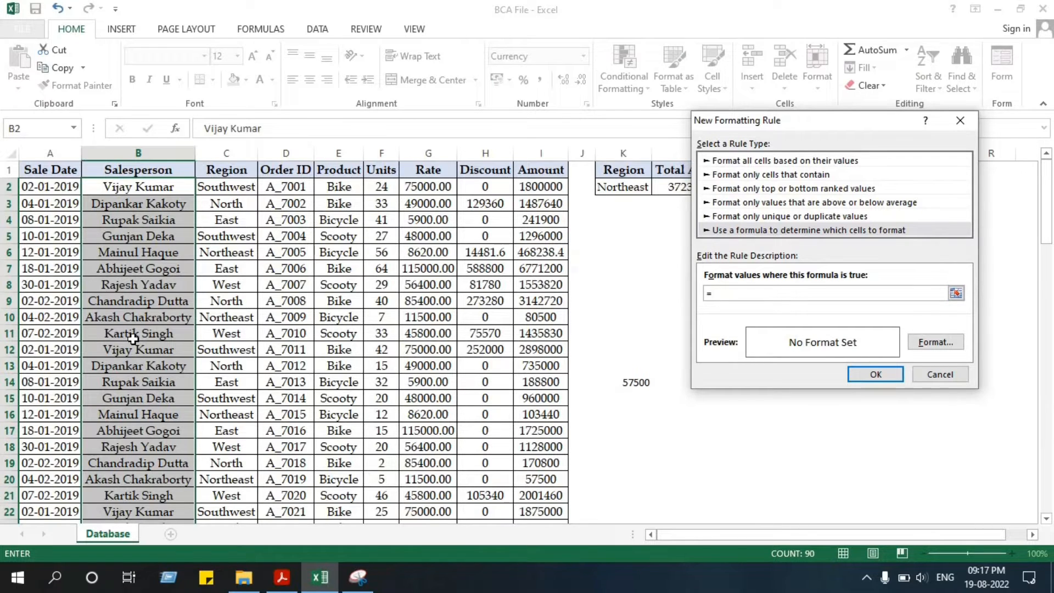
click(537, 183)
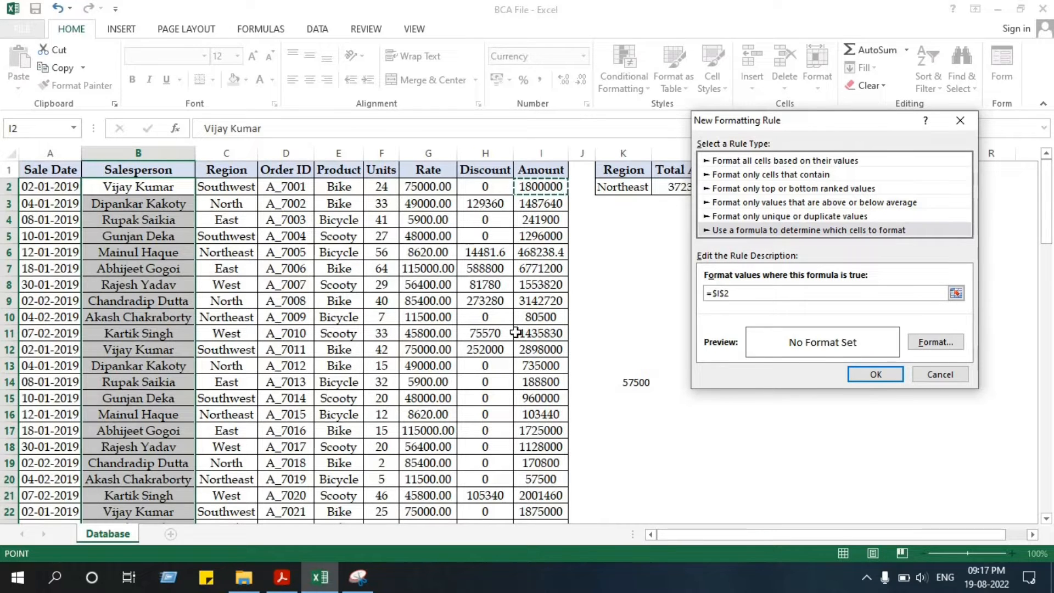
drag(516, 246, 520, 200)
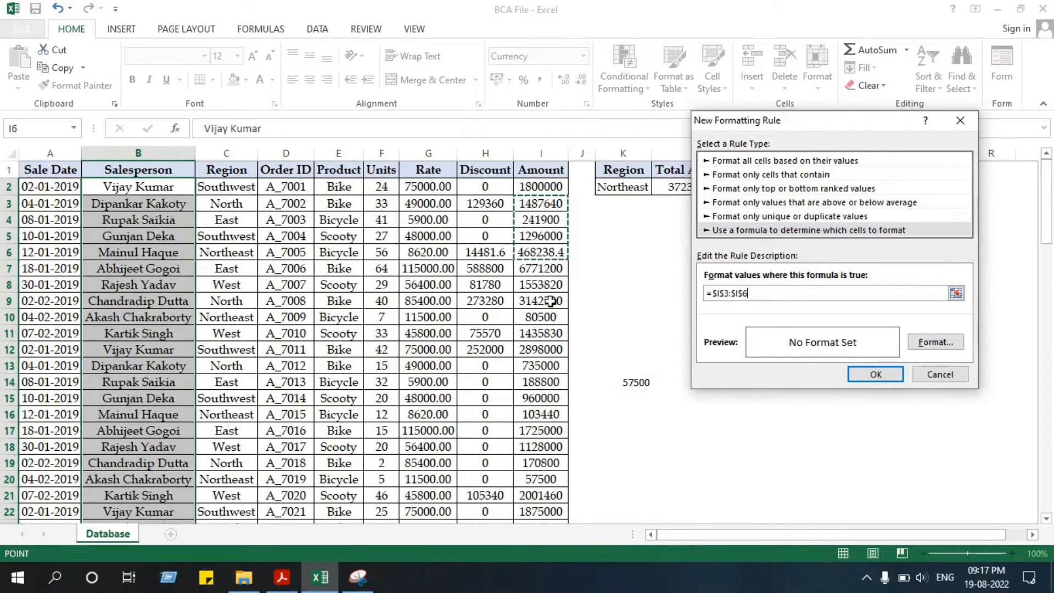
click(550, 185)
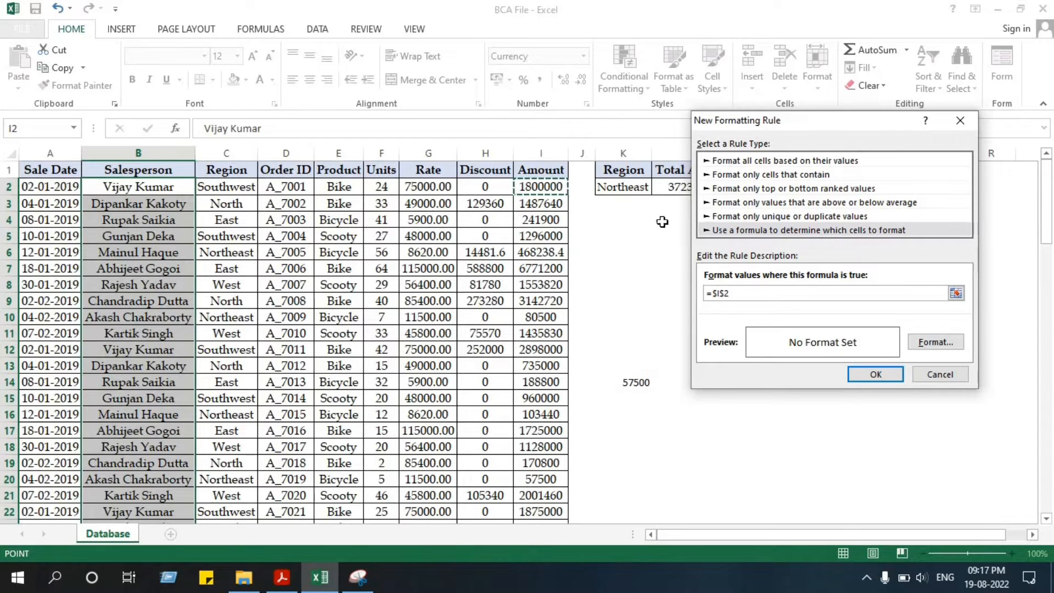
click(719, 295)
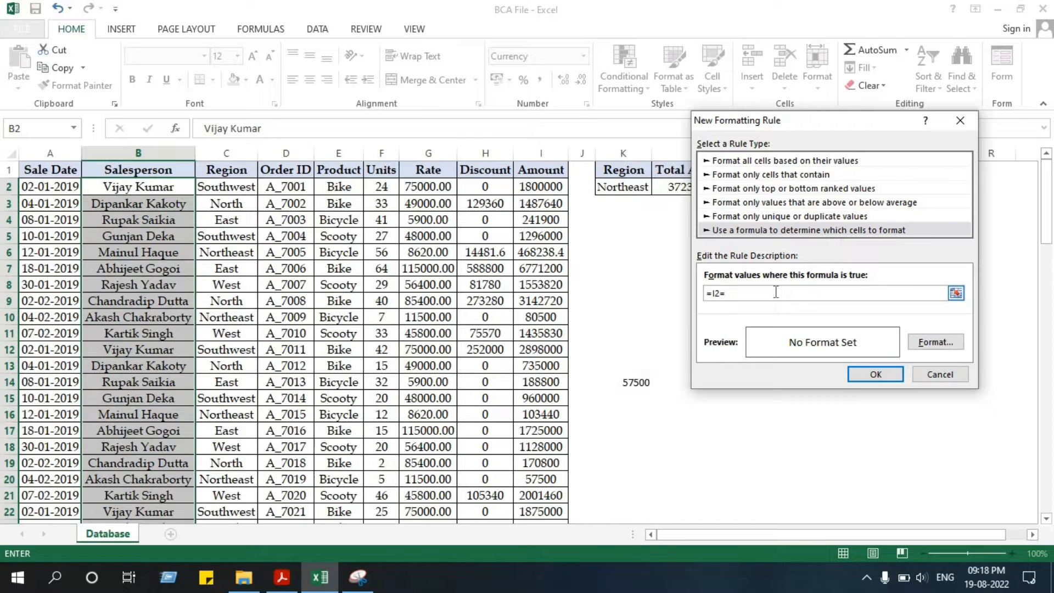
Complete the rule's comparison with small($I$2:$I$91,2), using the absolute range of all Amount values
text(small()
click(552, 188)
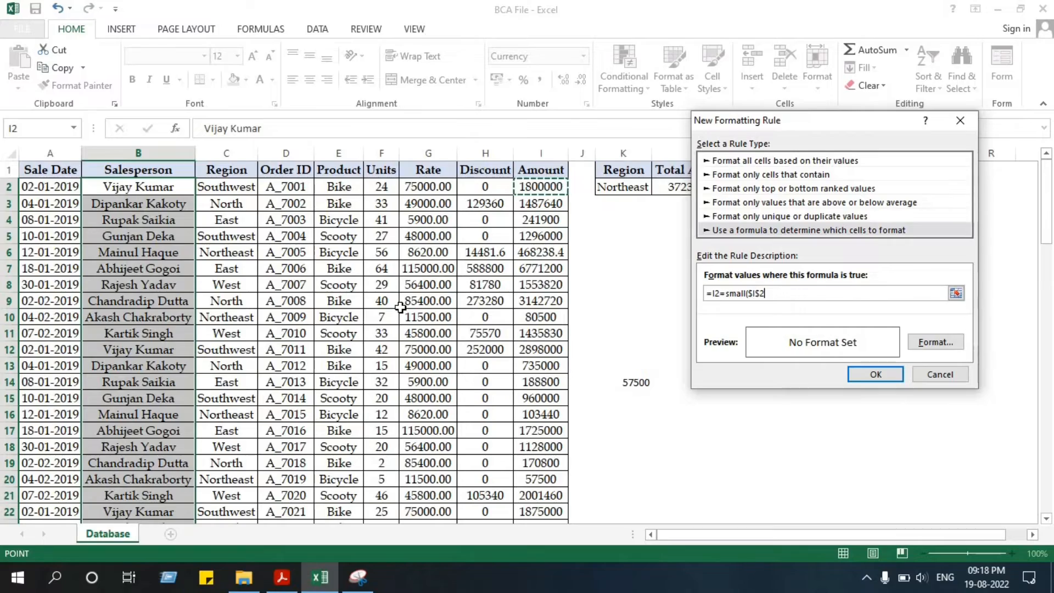
key(ctrl+shift+Down)
scroll(400, 308, up, 20)
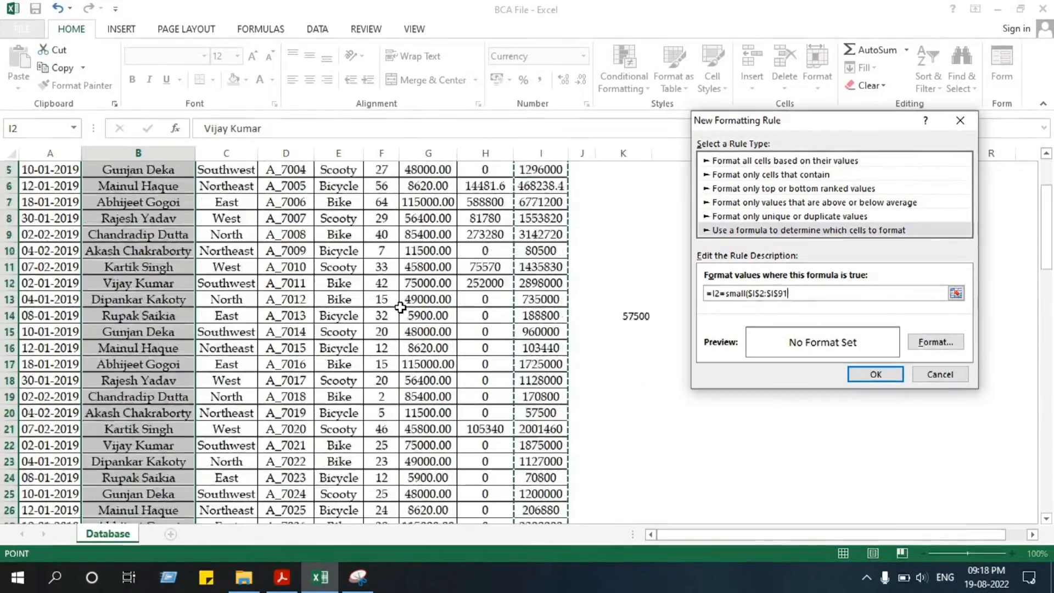
scroll(400, 307, up, 2)
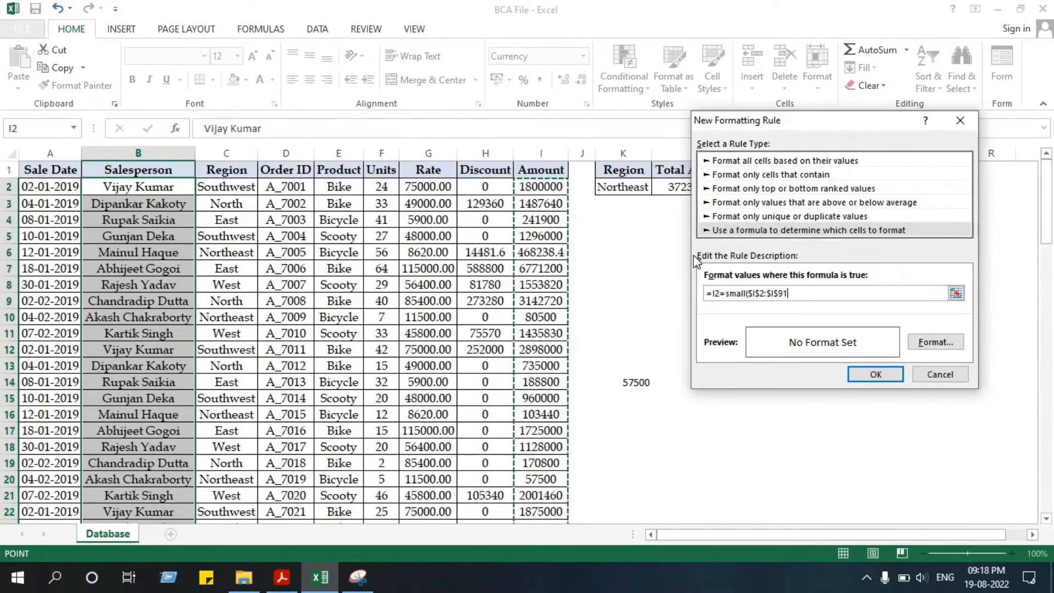
click(815, 293)
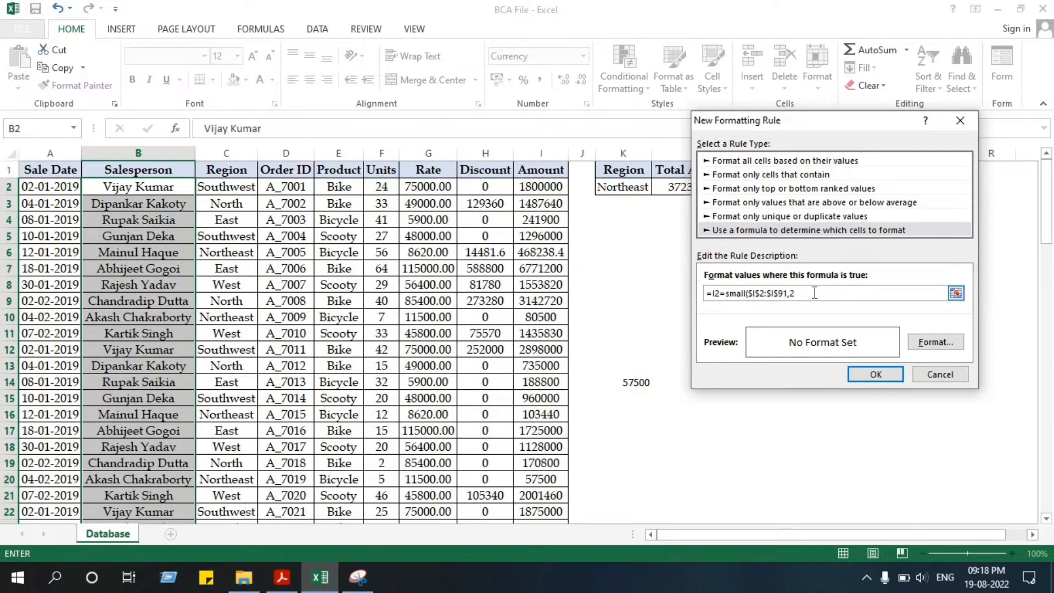
text())
Set the rule's format to a yellow background fill
click(950, 345)
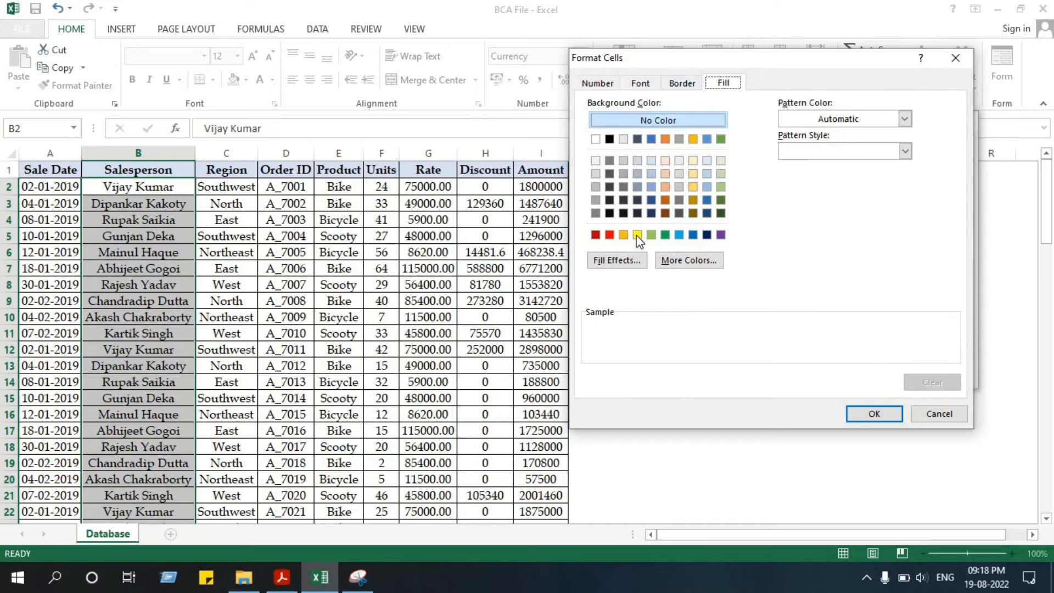
click(636, 235)
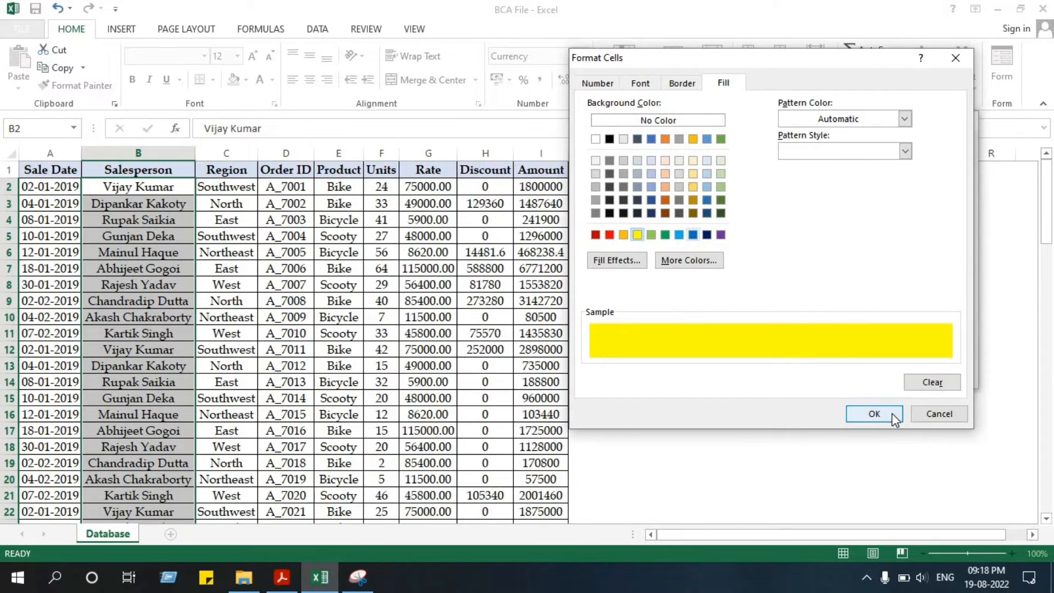
click(892, 415)
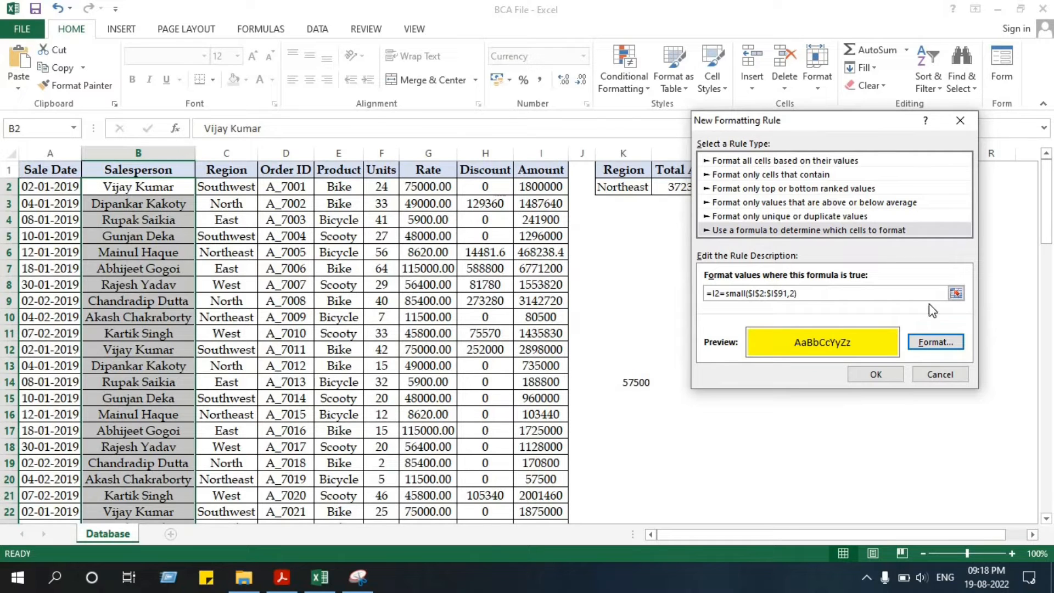
Apply the new formatting rule to the Salesperson cells and check the whole list for highlighted entries
click(873, 373)
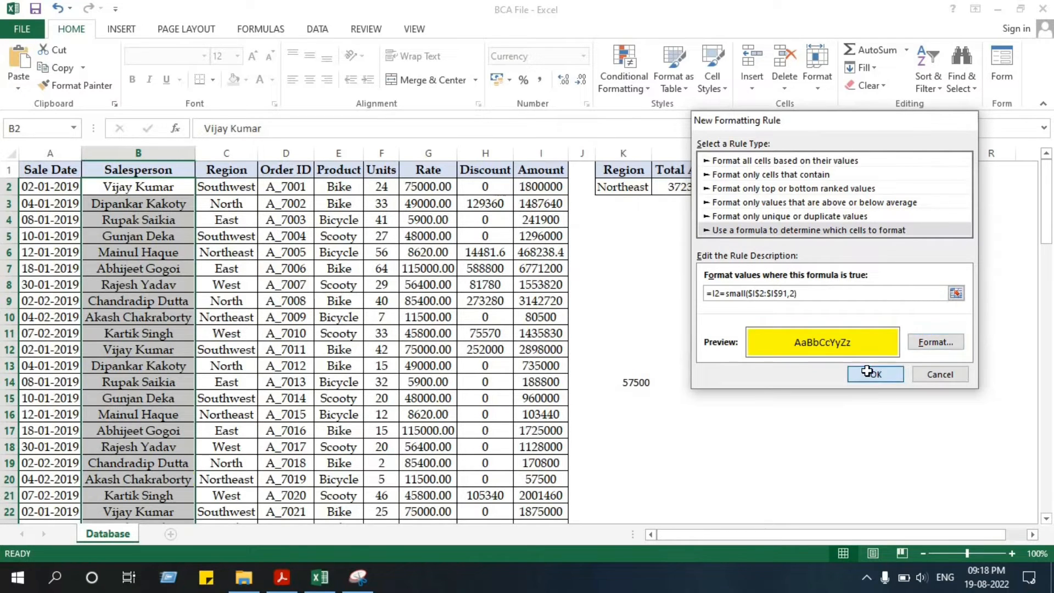
click(616, 400)
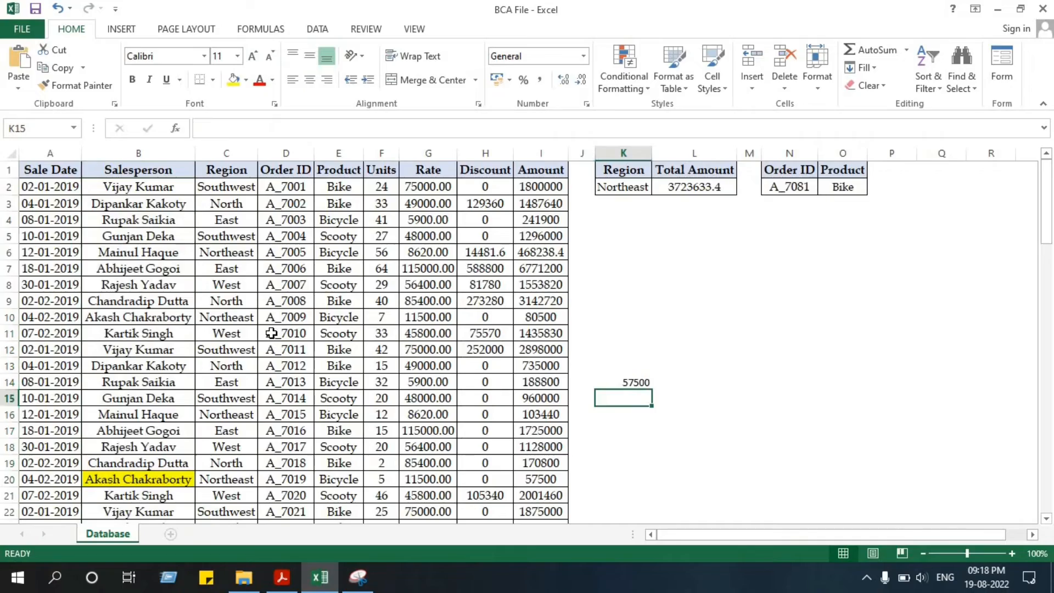
scroll(271, 333, down, 19)
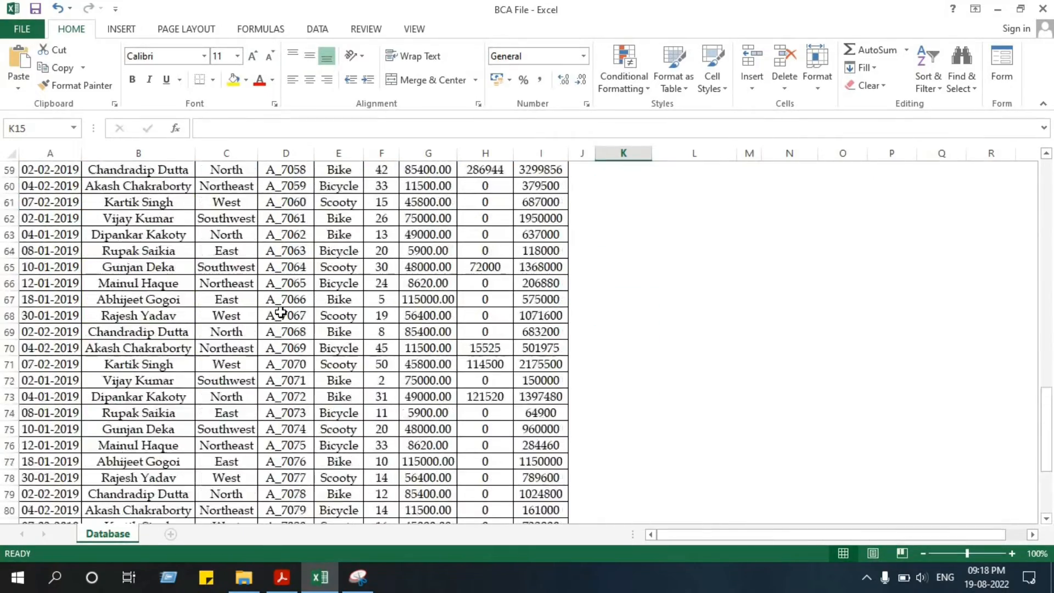
scroll(280, 312, up, 19)
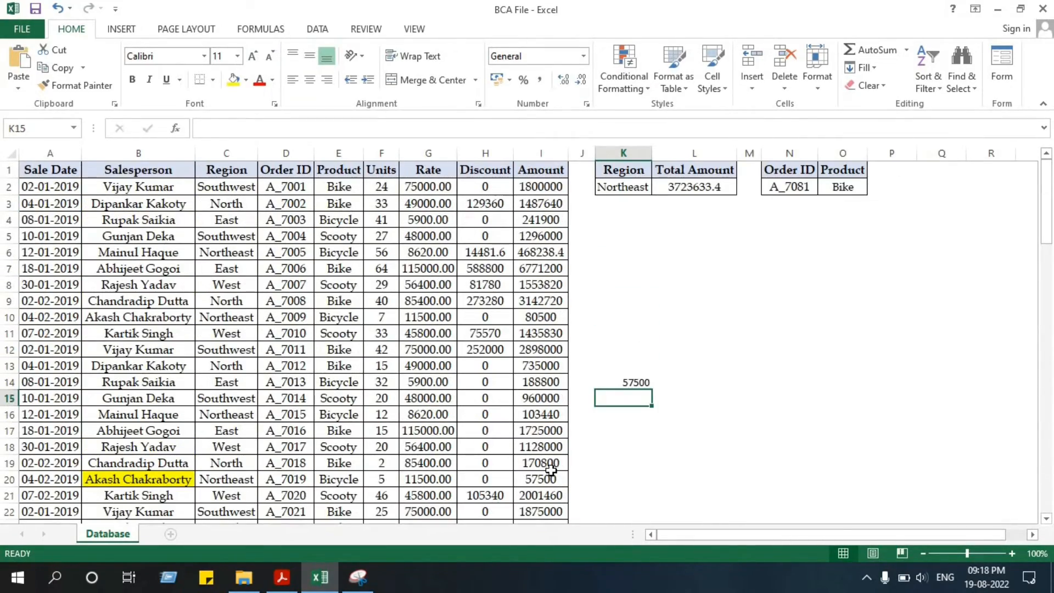
Compare the Amount in the highlighted salesperson's row with the second-smallest value calculated in K14
click(549, 476)
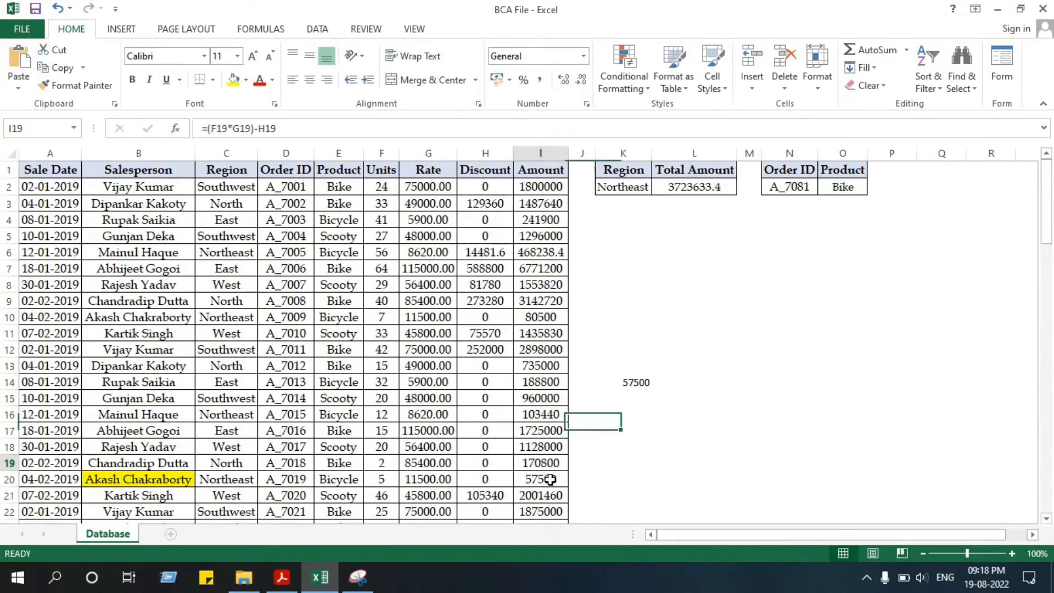
click(109, 480)
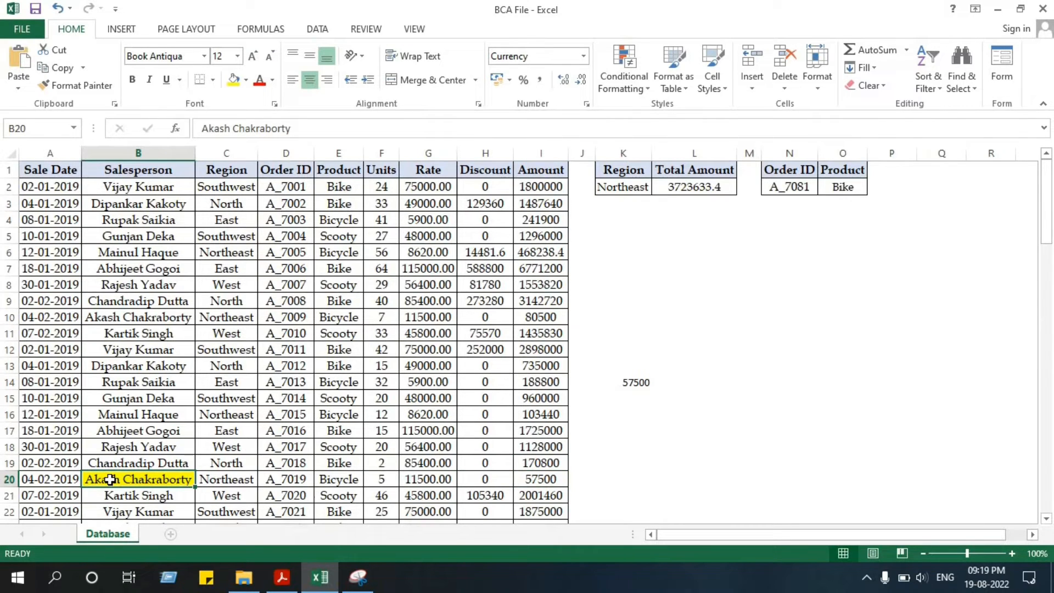
click(643, 383)
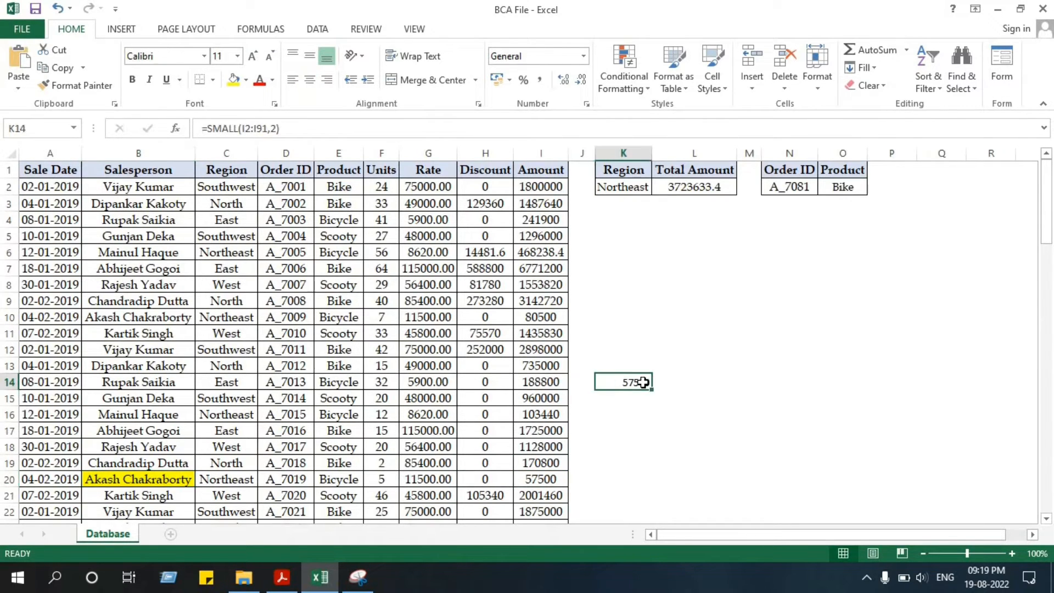
click(551, 479)
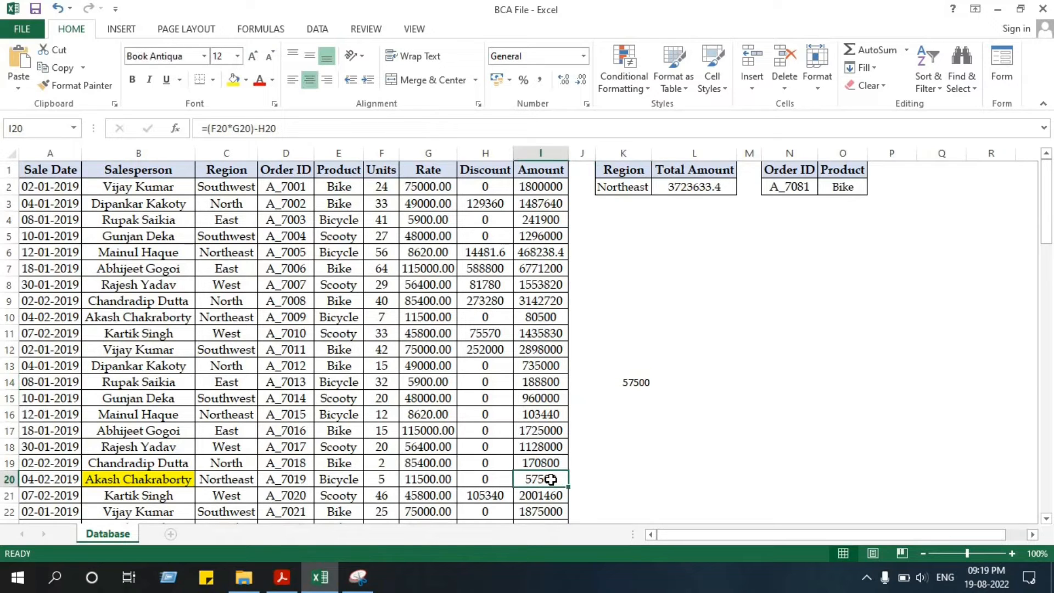
click(176, 480)
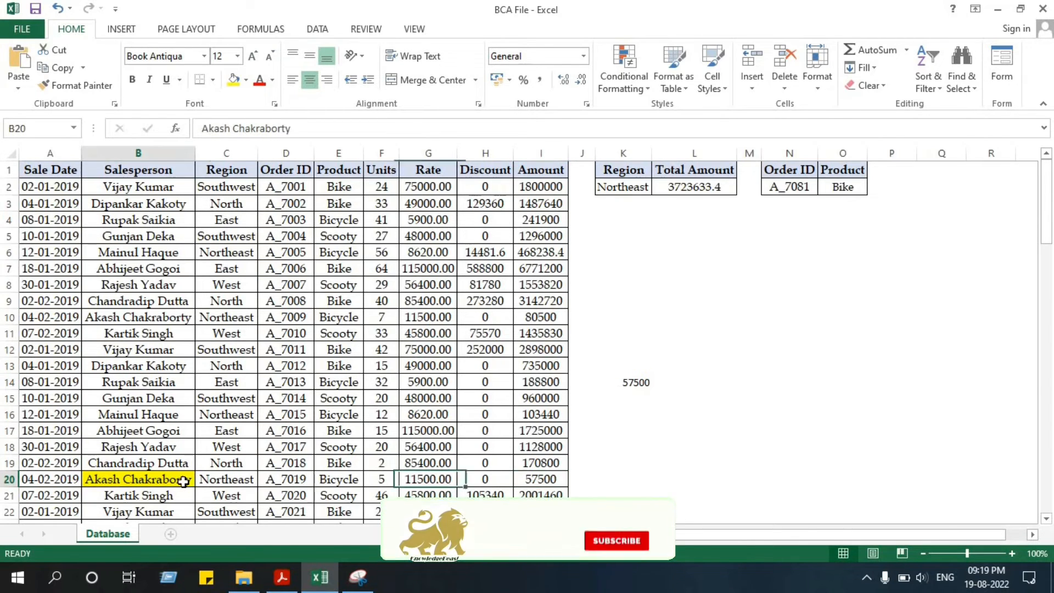
click(649, 383)
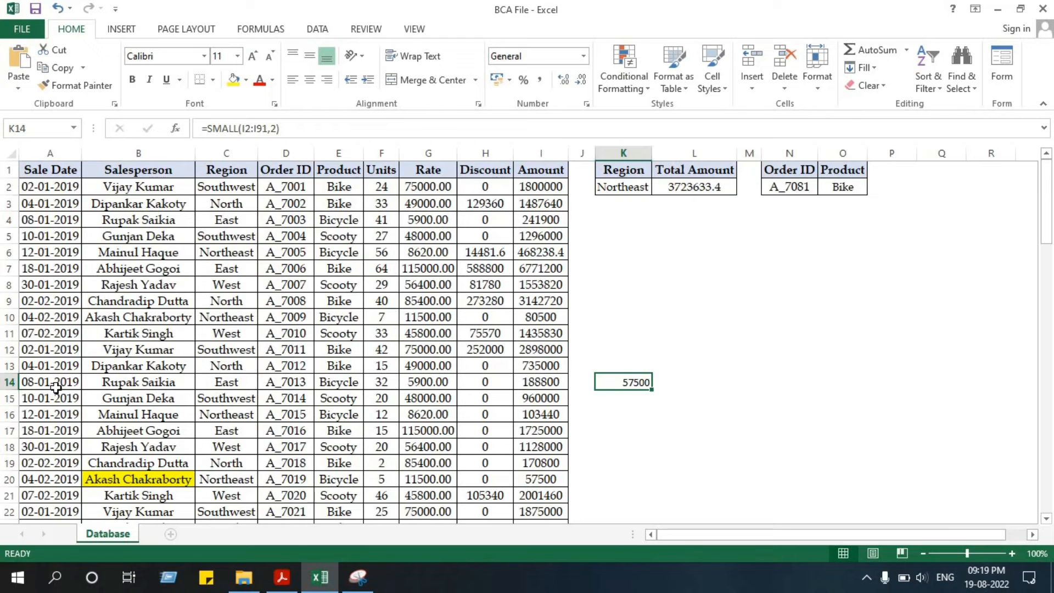
scroll(190, 365, down, 1)
scroll(190, 363, up, 1)
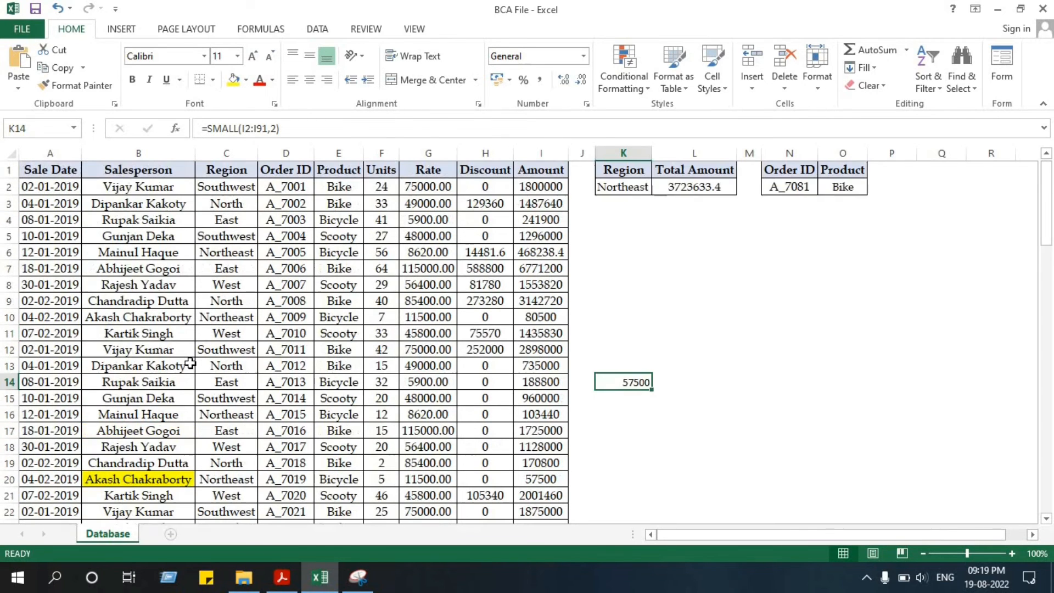